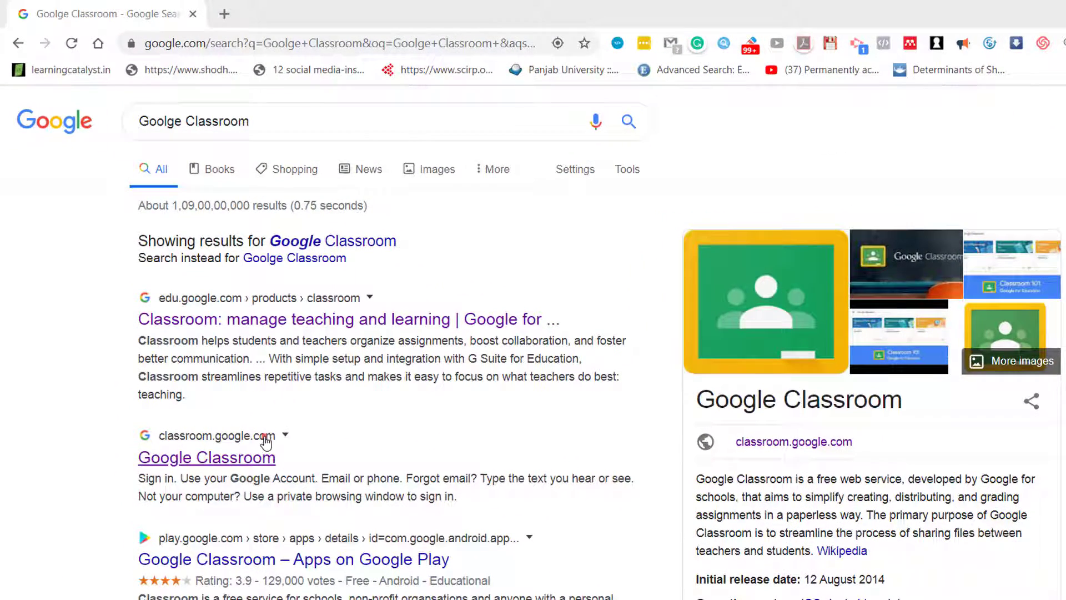
- Sign in to Google Classroom with the first saved account and its password
{"action": "left_click", "coordinate": [254, 464]}
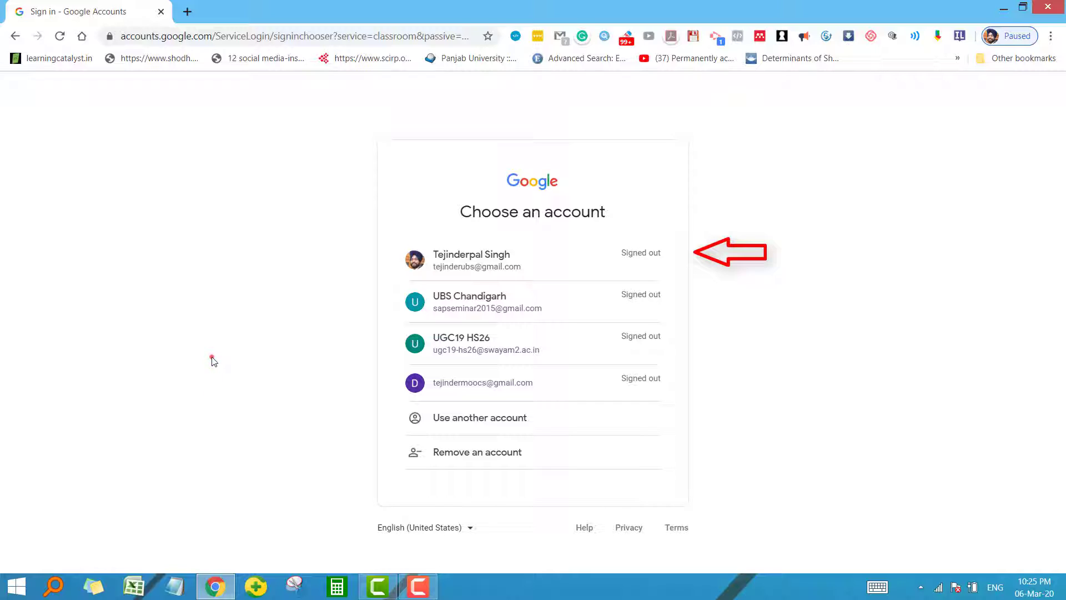
{"action": "left_click", "coordinate": [457, 268]}
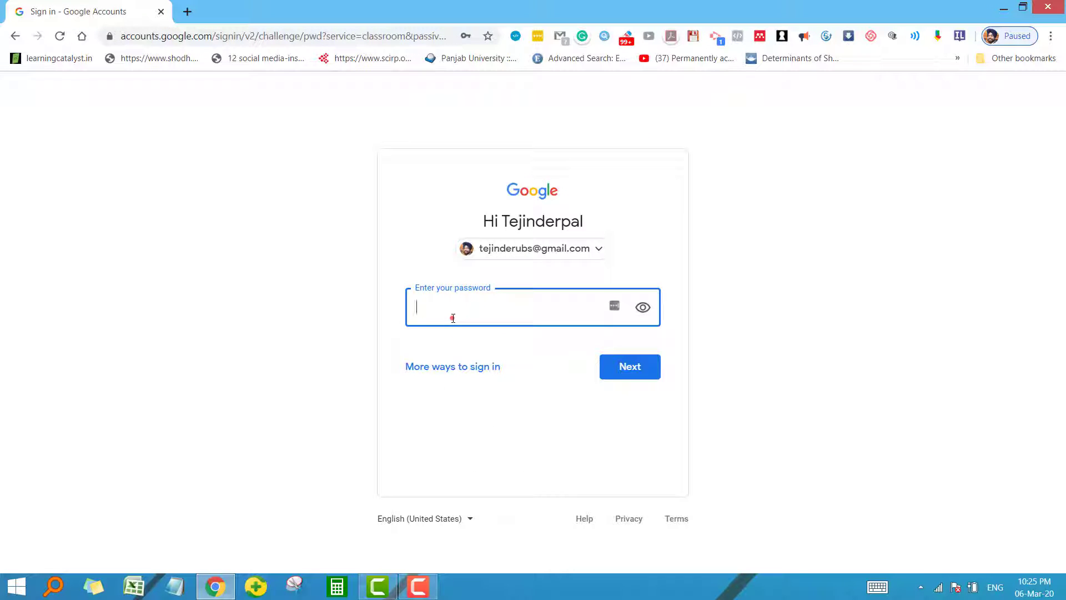
{"action": "type", "text": "•••••••••••"}
{"action": "left_click", "coordinate": [628, 374]}
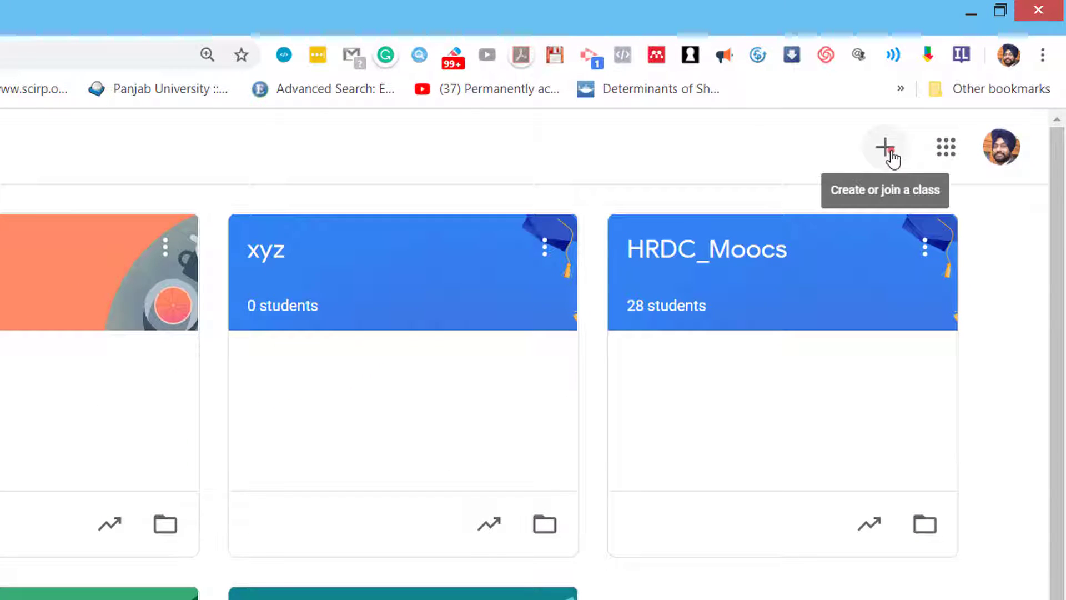
- Bring up the create-or-join class options from the + button
{"action": "left_click", "coordinate": [889, 152]}
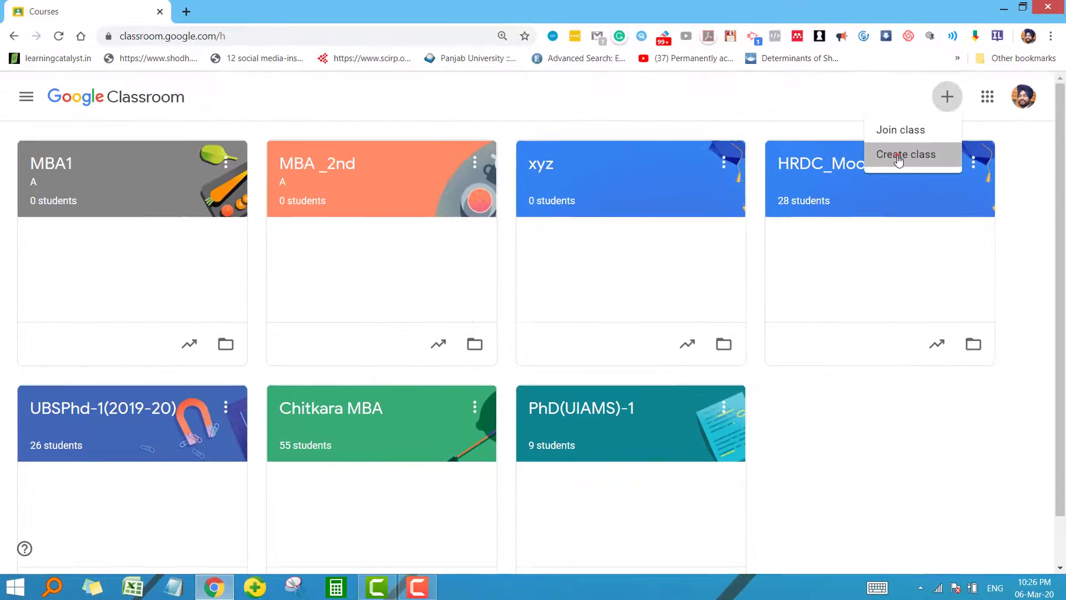
- Begin a new class and acknowledge the school-use notice to reach the class form
{"action": "left_click", "coordinate": [811, 241]}
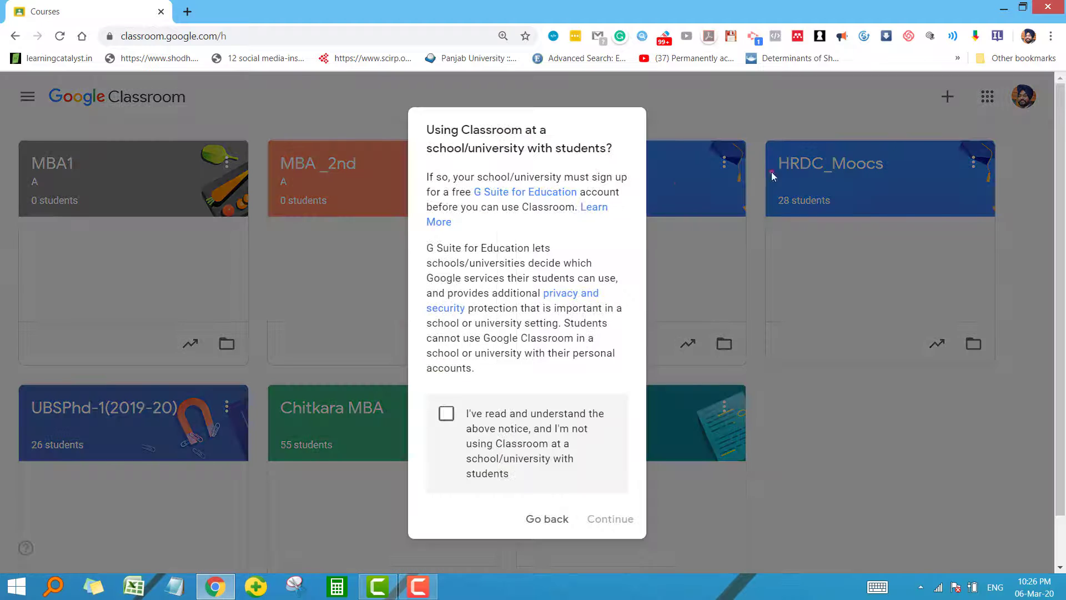
{"action": "left_click", "coordinate": [447, 413]}
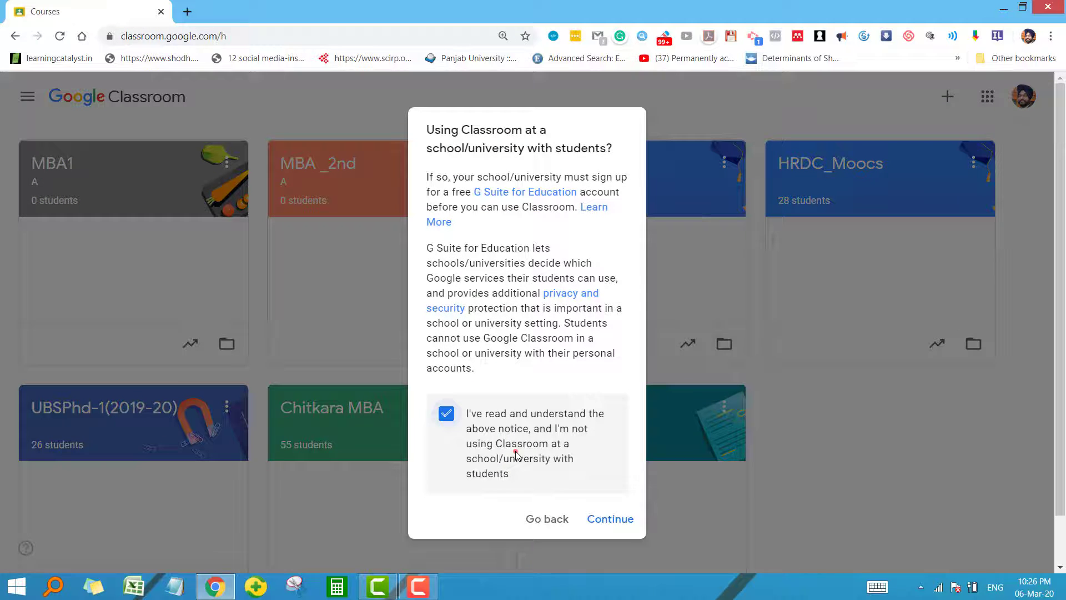
{"action": "left_click", "coordinate": [624, 520]}
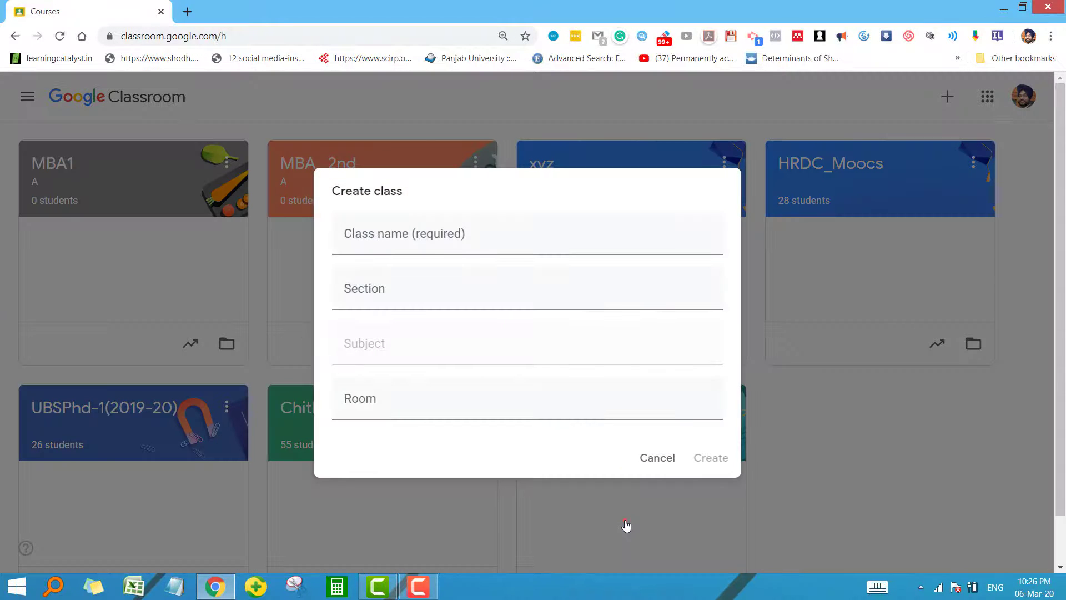
- Create class MBA-1 with section A, subject Digital Marketing and room A
{"action": "left_click", "coordinate": [442, 241]}
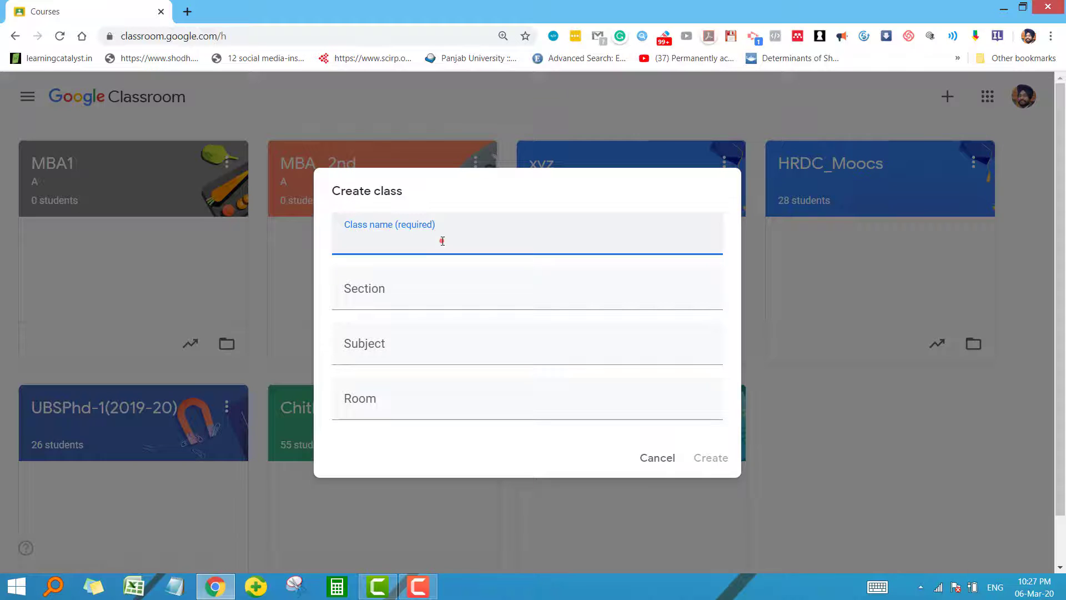
{"action": "type", "text": "MBA"}
{"action": "type", "text": "-1"}
{"action": "left_click", "coordinate": [405, 290]}
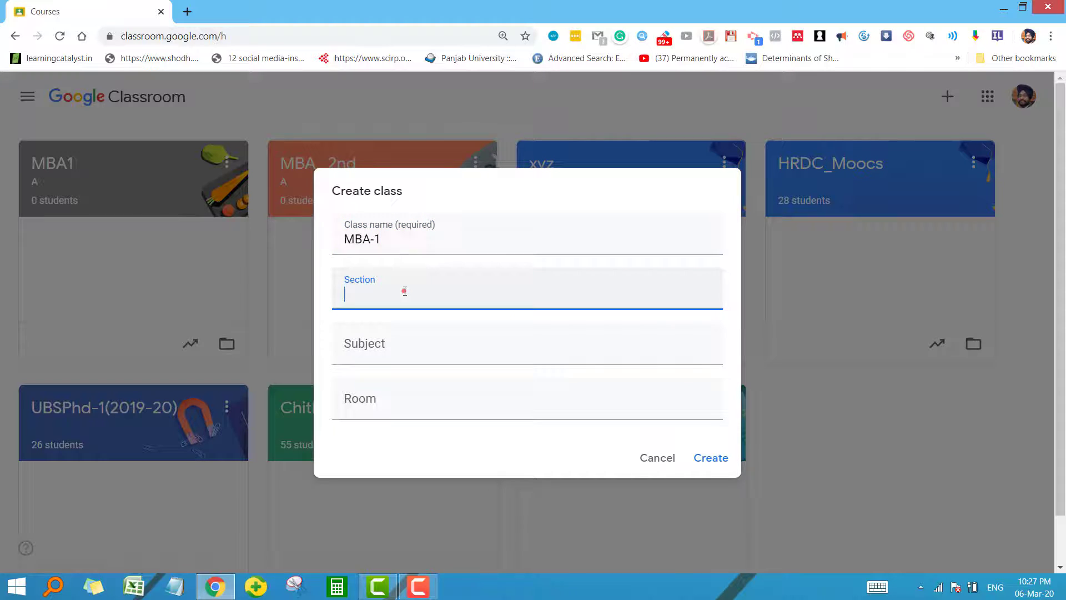
{"action": "type", "text": "A"}
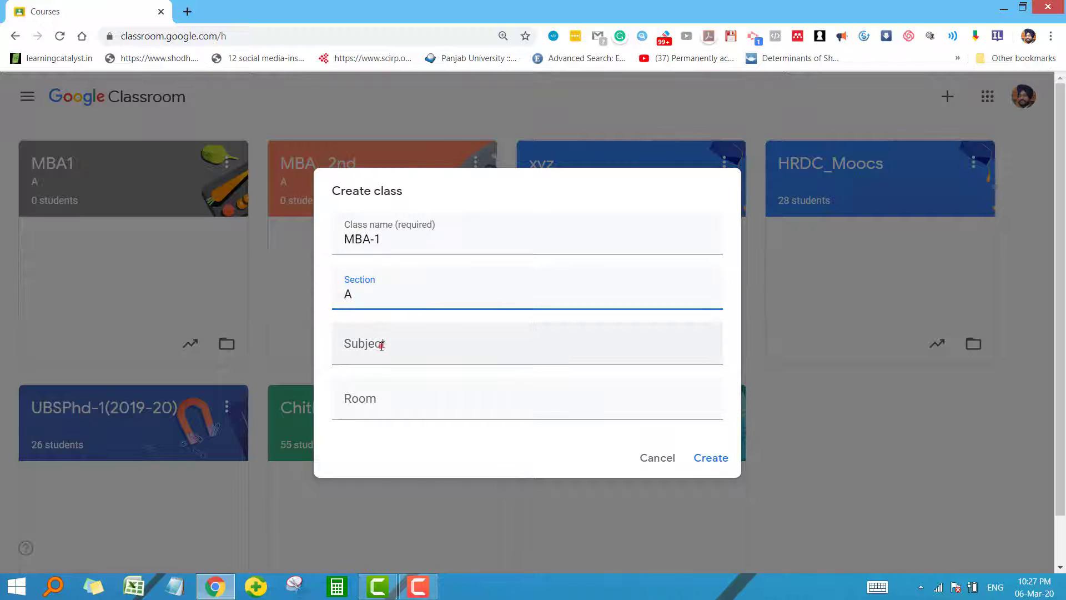
{"action": "left_click", "coordinate": [380, 346]}
{"action": "type", "text": "Digi"}
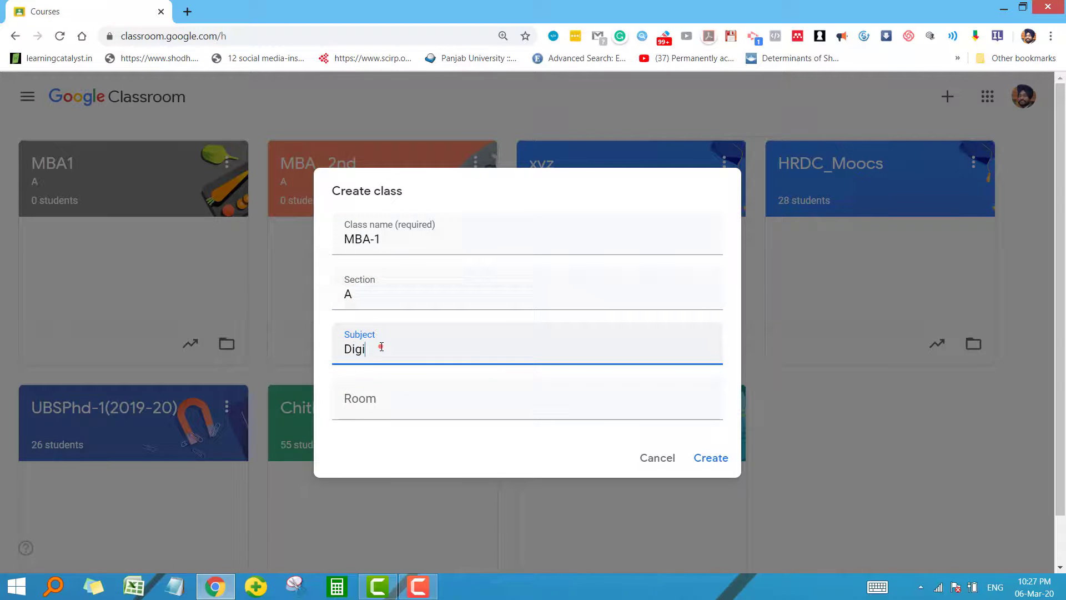
{"action": "type", "text": "tal"}
{"action": "type", "text": " Marketing"}
{"action": "left_click", "coordinate": [381, 402]}
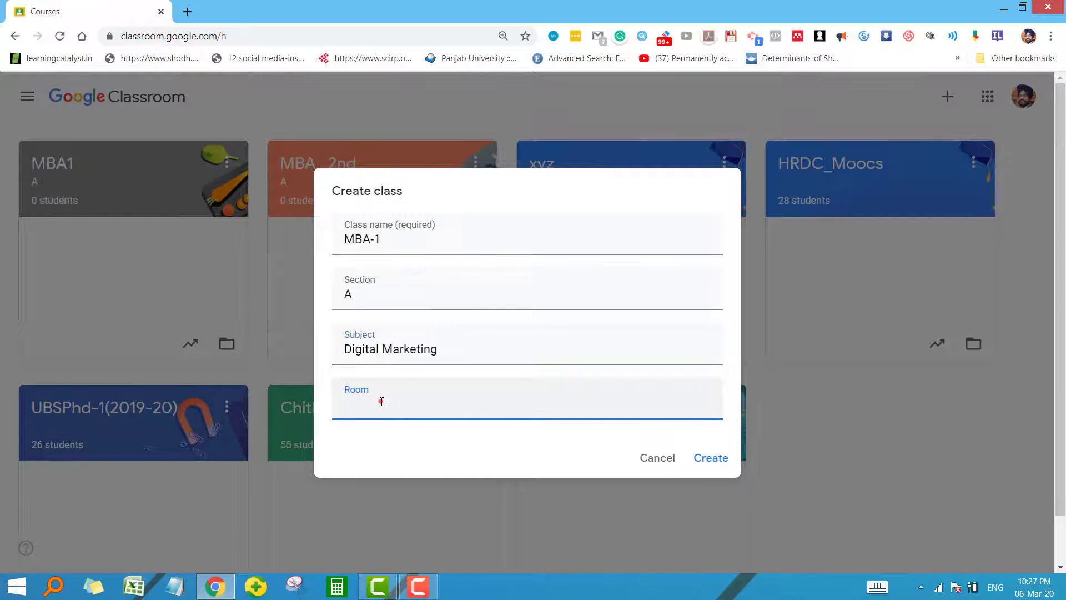
{"action": "type", "text": "A"}
{"action": "left_click", "coordinate": [712, 465]}
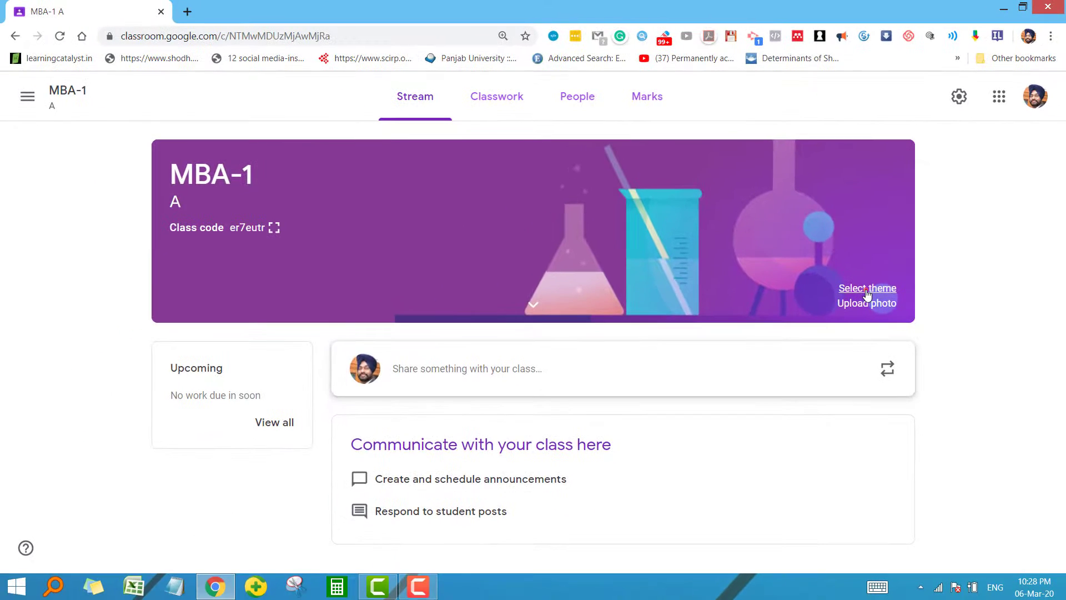
- Apply the grey laptop-and-tablets theme from the General gallery as the MBA-1 header
{"action": "left_click", "coordinate": [868, 294]}
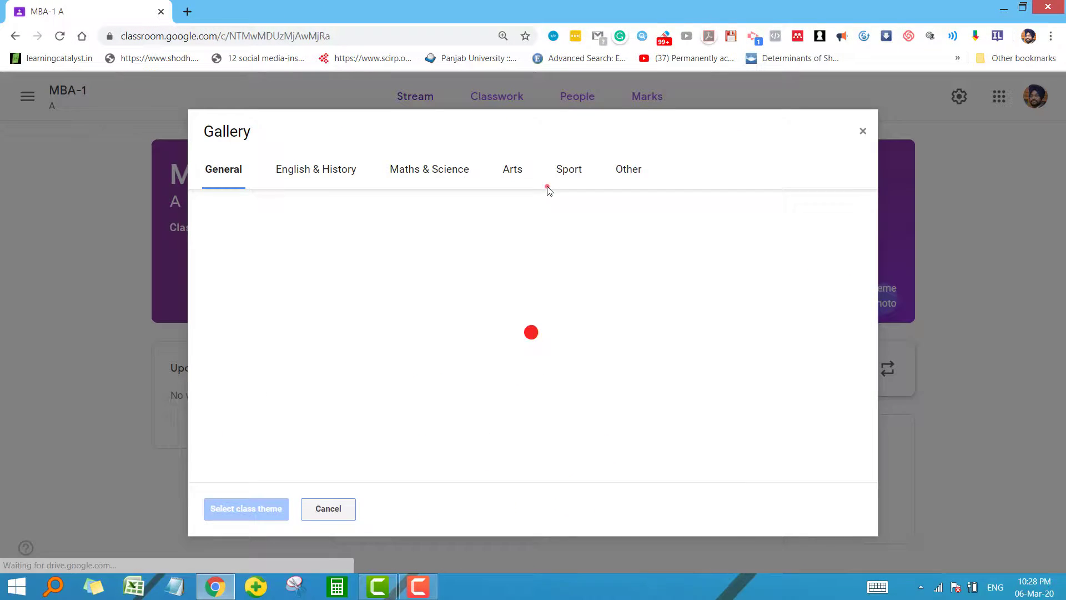
{"action": "scroll", "coordinate": [479, 271], "scroll_direction": "down", "scroll_amount": 3}
{"action": "left_click", "coordinate": [482, 275]}
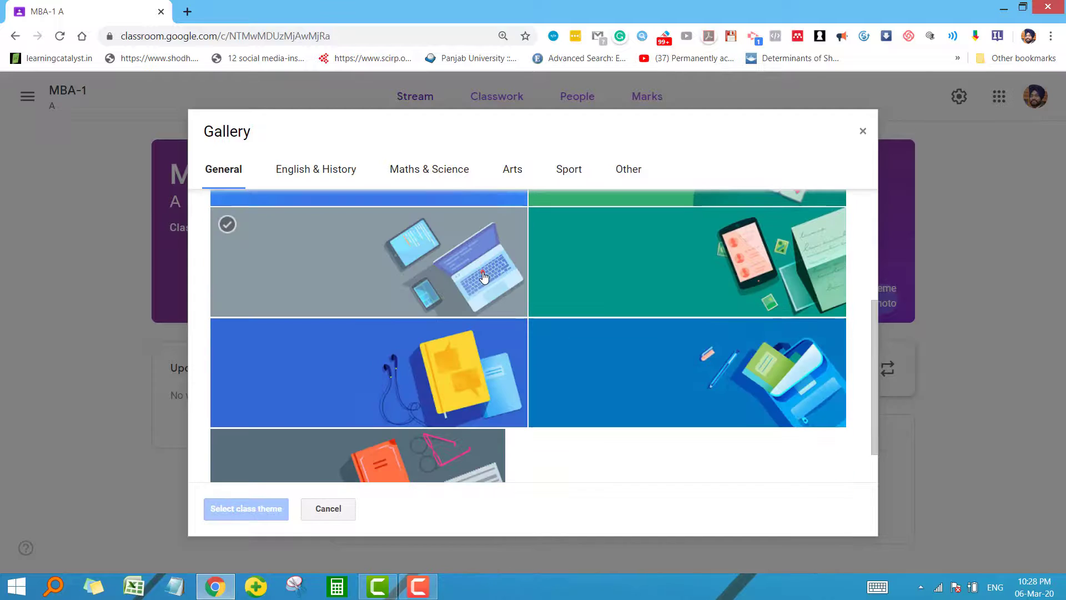
{"action": "left_click", "coordinate": [448, 263]}
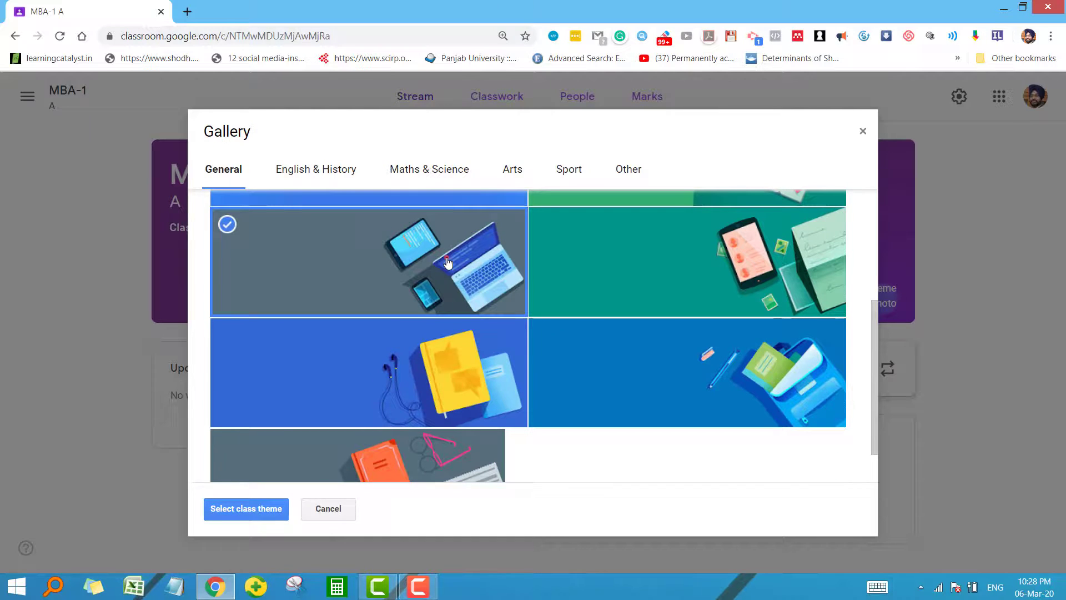
{"action": "left_click", "coordinate": [261, 515]}
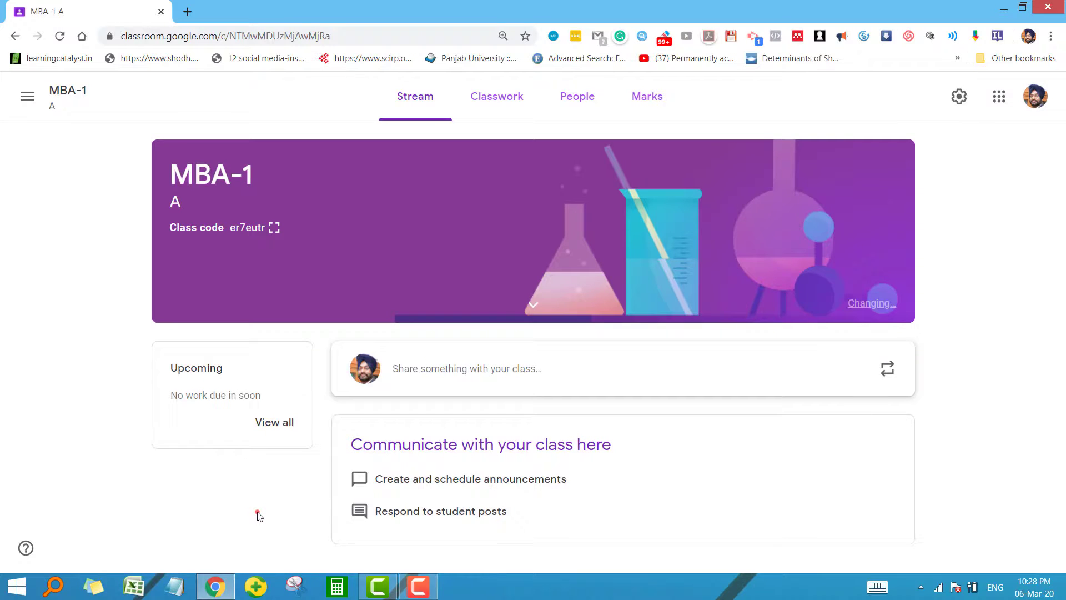